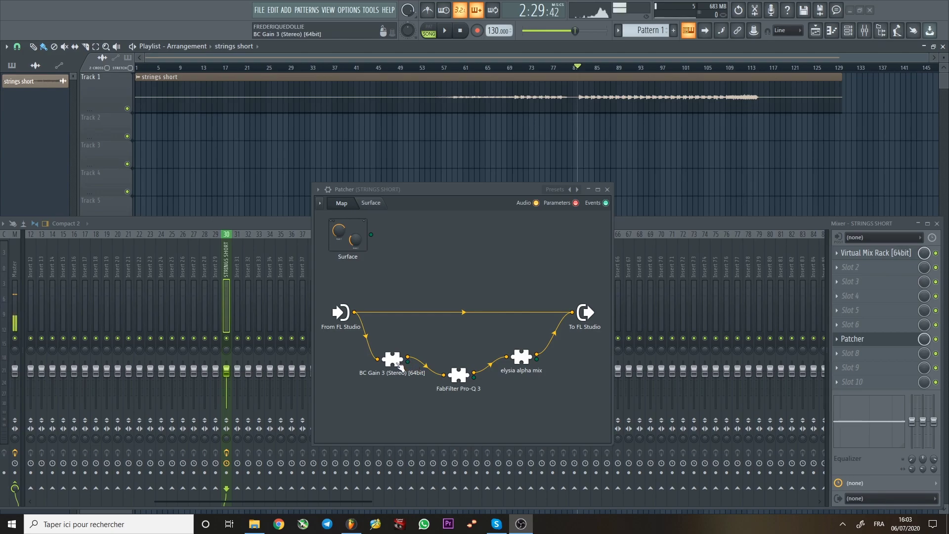
- Inspect the settings of the BC Gain 3 and FabFilter Pro-Q 3 plugins in the Patcher map, closing each window
{"action": "left_click", "coordinate": [395, 363]}
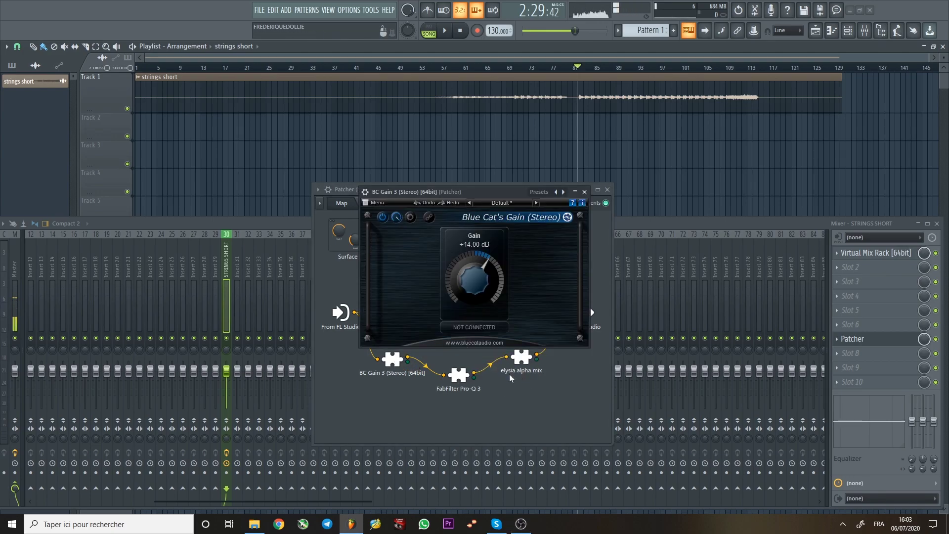
{"action": "left_click", "coordinate": [585, 192]}
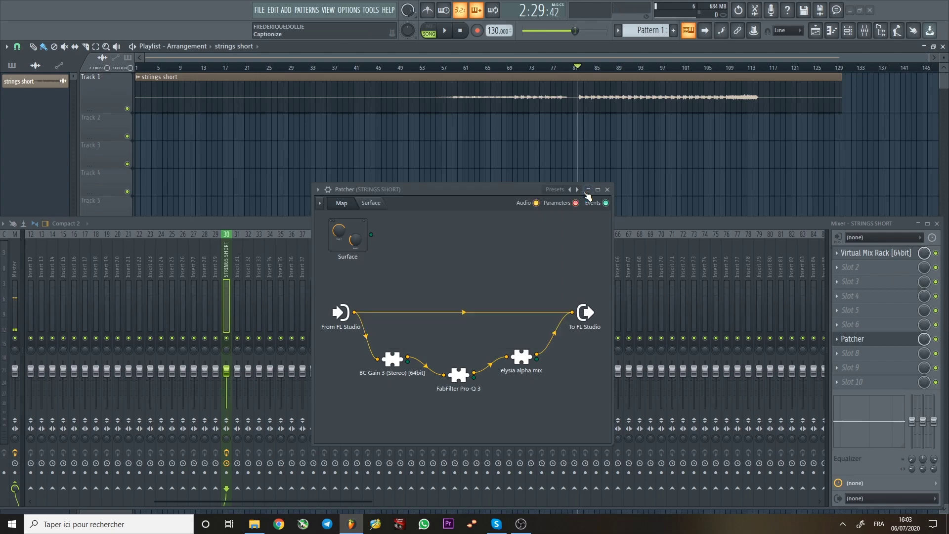
{"action": "left_click", "coordinate": [459, 374]}
{"action": "mouse_move", "coordinate": [465, 250]}
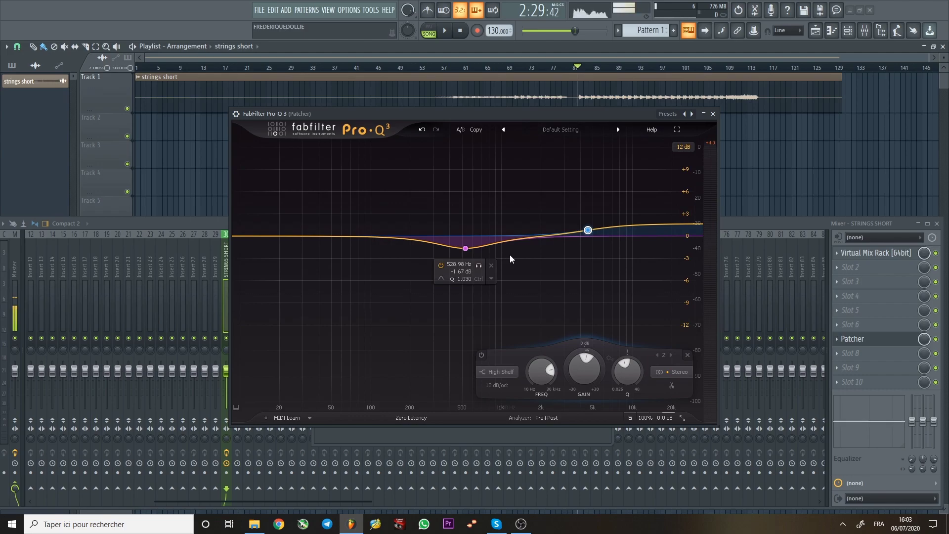
{"action": "mouse_move", "coordinate": [582, 235]}
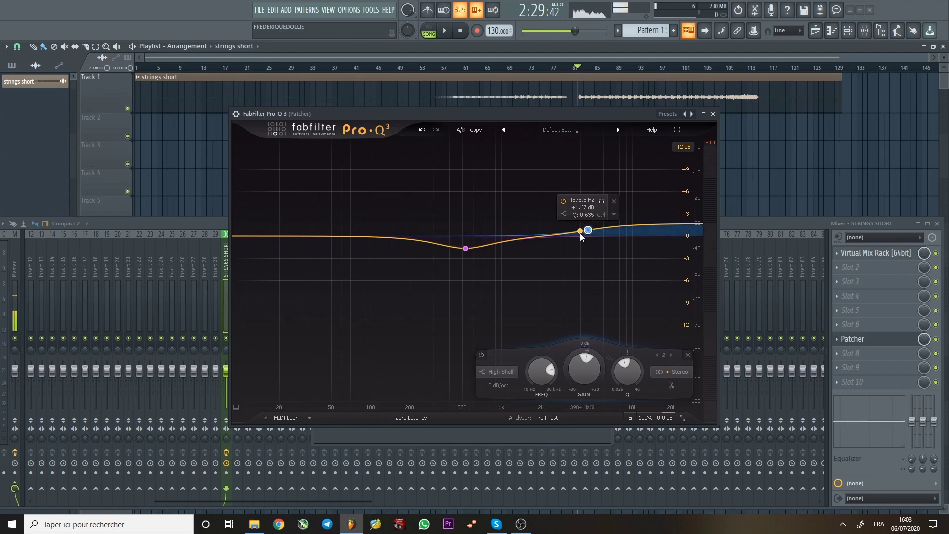
{"action": "left_click", "coordinate": [713, 114]}
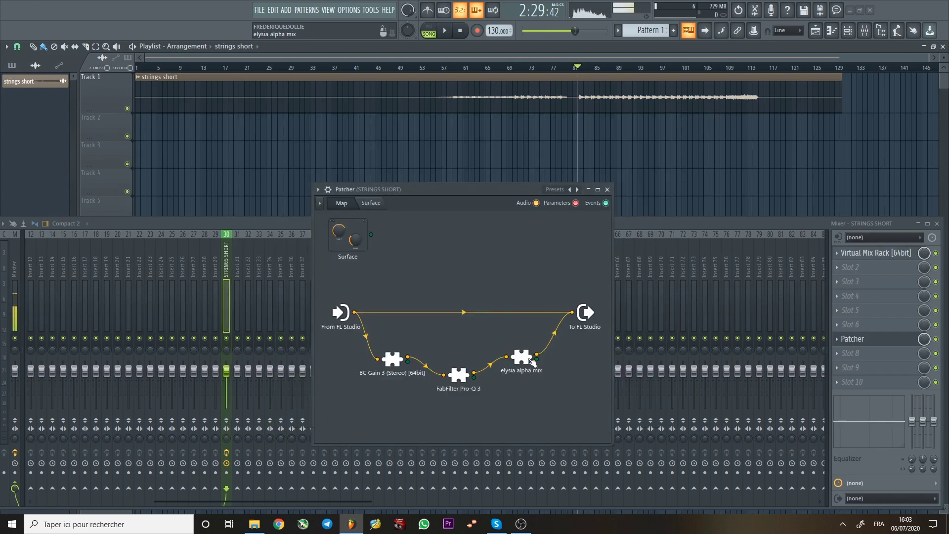
- Play the song and mute the direct connection from From FL Studio to To FL Studio to audition the parallel chain alone
{"action": "left_click_drag", "start_coordinate": [515, 364], "coordinate": [518, 362]}
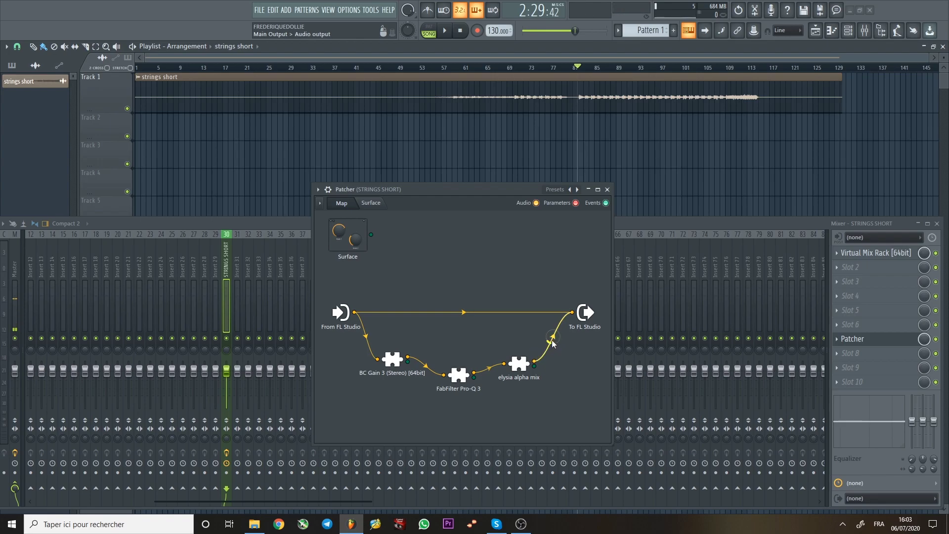
{"action": "key", "text": "space"}
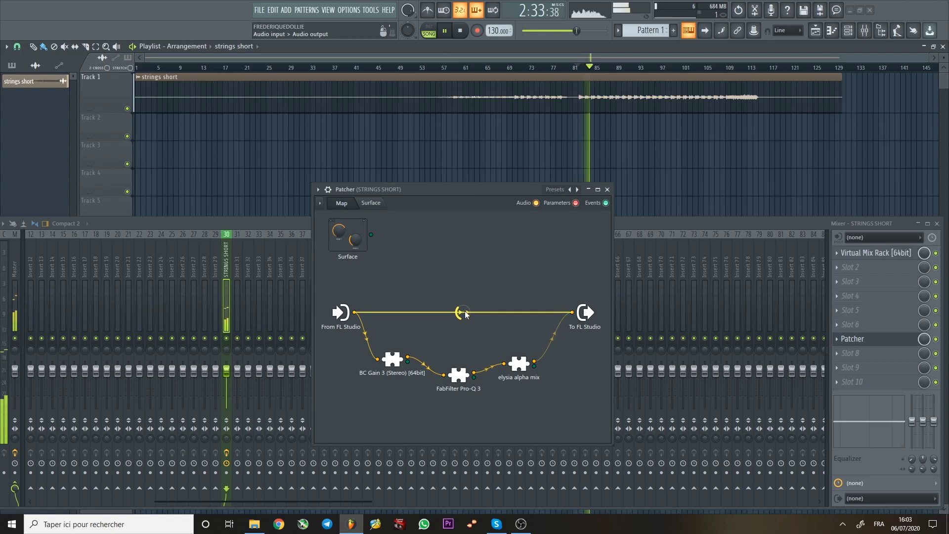
{"action": "left_click", "coordinate": [463, 312]}
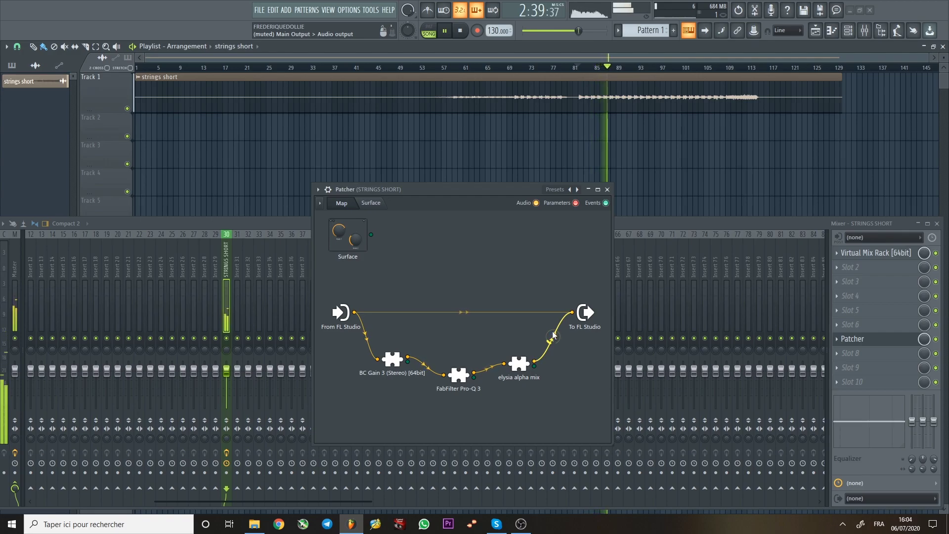
- Open the elysia alpha mix compressor, stop playback, and set its release to 130.4 ms
{"action": "left_click", "coordinate": [518, 365]}
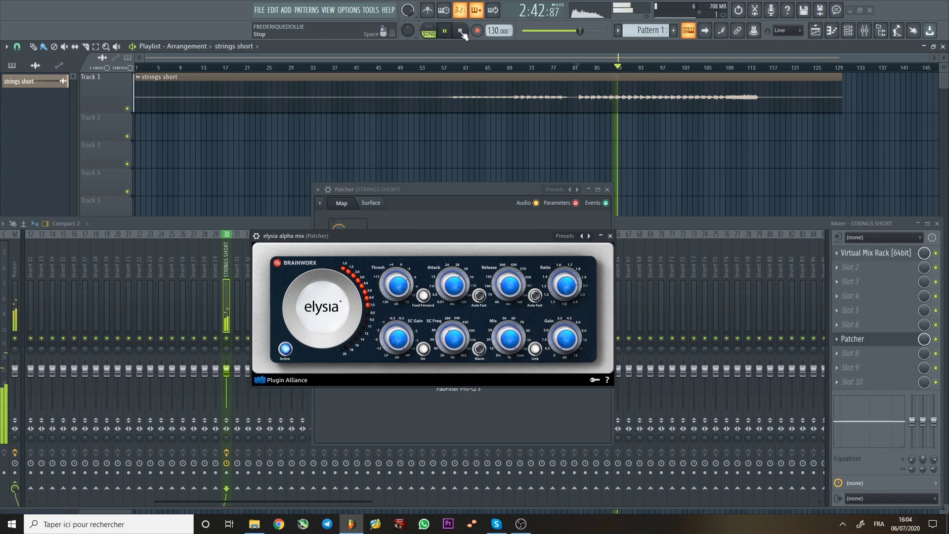
{"action": "key", "text": "space"}
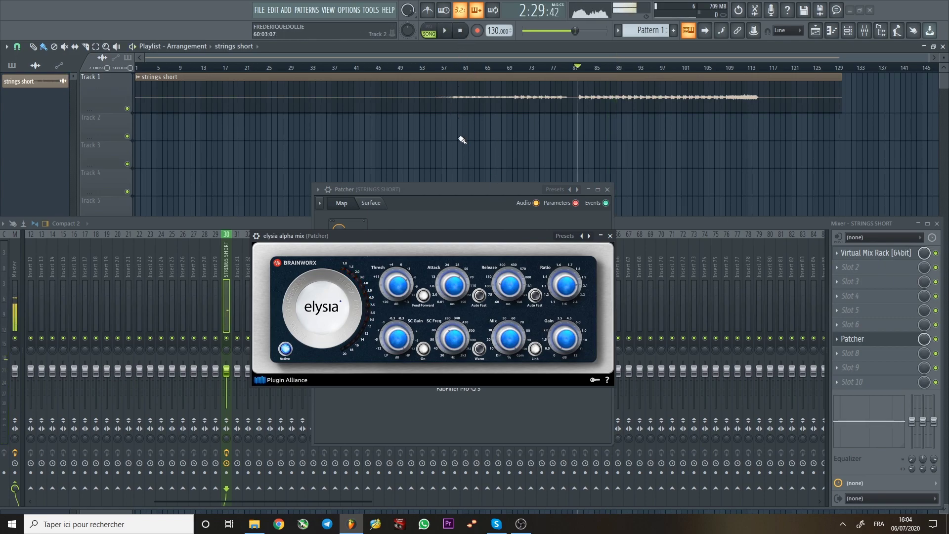
{"action": "left_click", "coordinate": [459, 279]}
{"action": "left_click", "coordinate": [497, 287]}
{"action": "left_click_drag", "start_coordinate": [498, 287], "coordinate": [501, 287]}
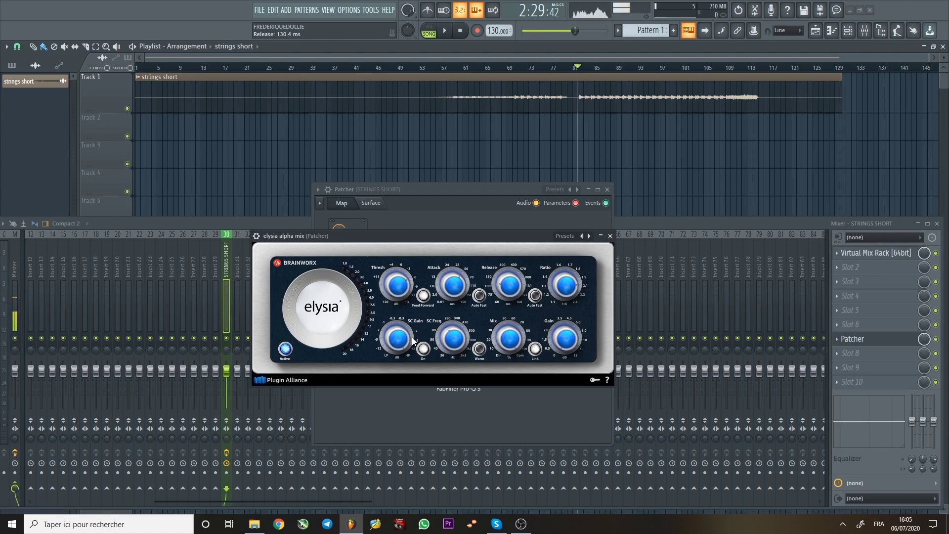
- Play the strings and compare the compressor with its sidechain filter off and on, ending with it on and playback stopped
{"action": "key", "text": "space"}
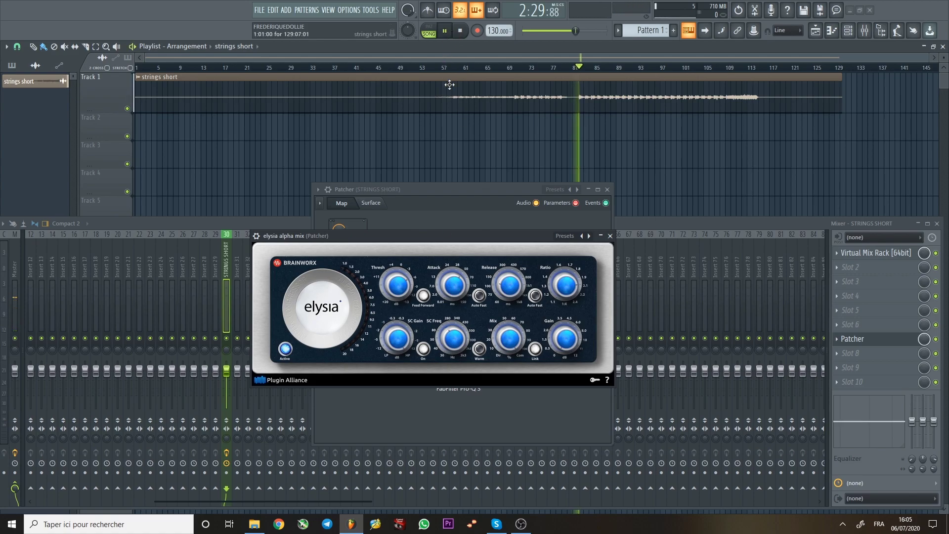
{"action": "left_click", "coordinate": [423, 348]}
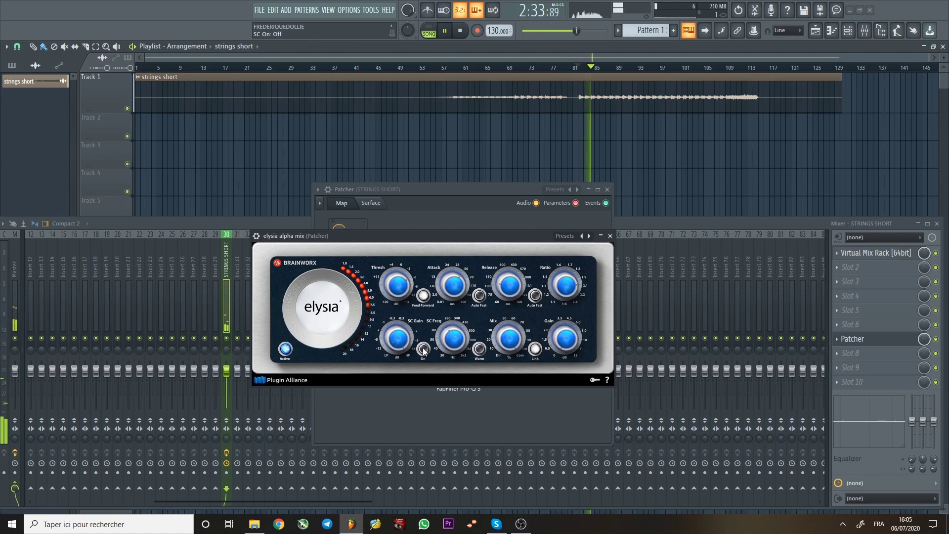
{"action": "left_click", "coordinate": [423, 348]}
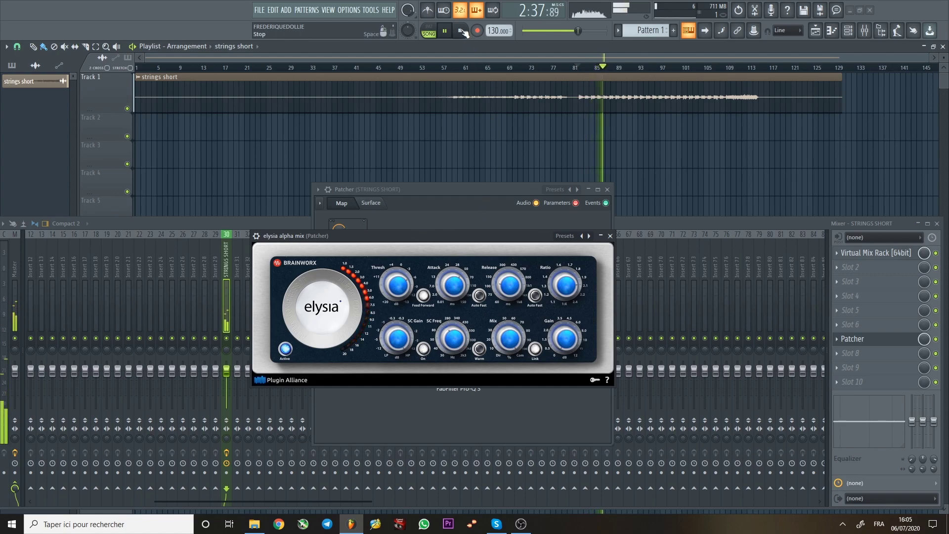
{"action": "key", "text": "space"}
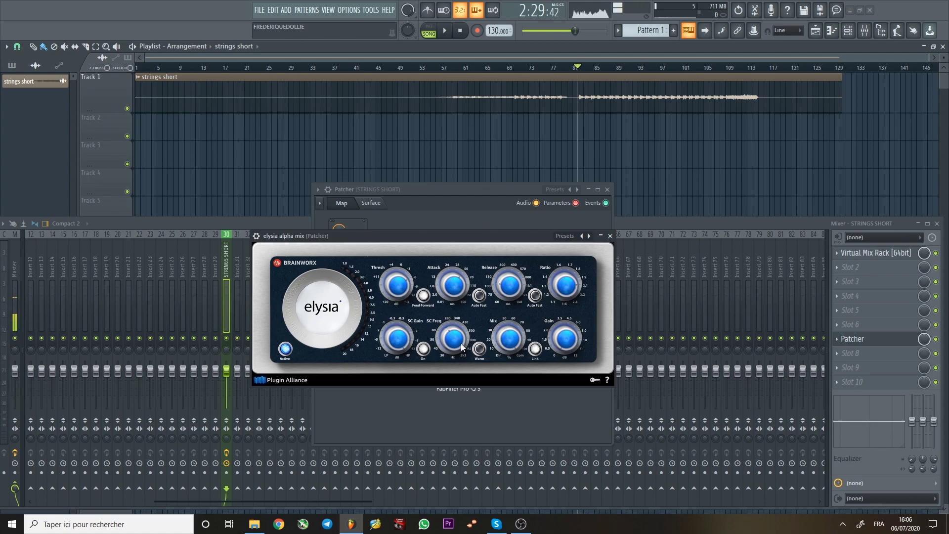
- Set the compressor's SC Freq to 337.8 Hz during playback, restart the strings to audition it, and stop
{"action": "left_click", "coordinate": [451, 31]}
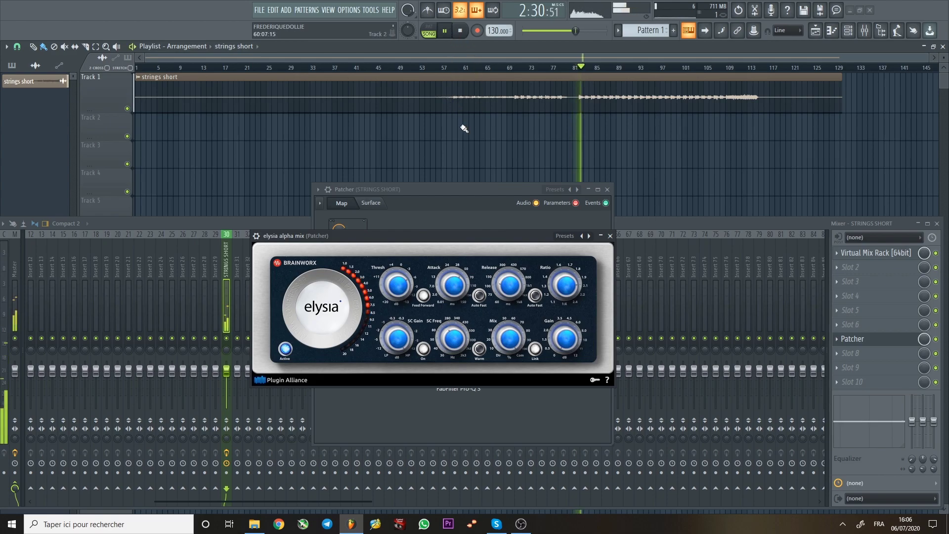
{"action": "mouse_move", "coordinate": [452, 328]}
{"action": "left_click_drag", "start_coordinate": [453, 327], "coordinate": [456, 327]}
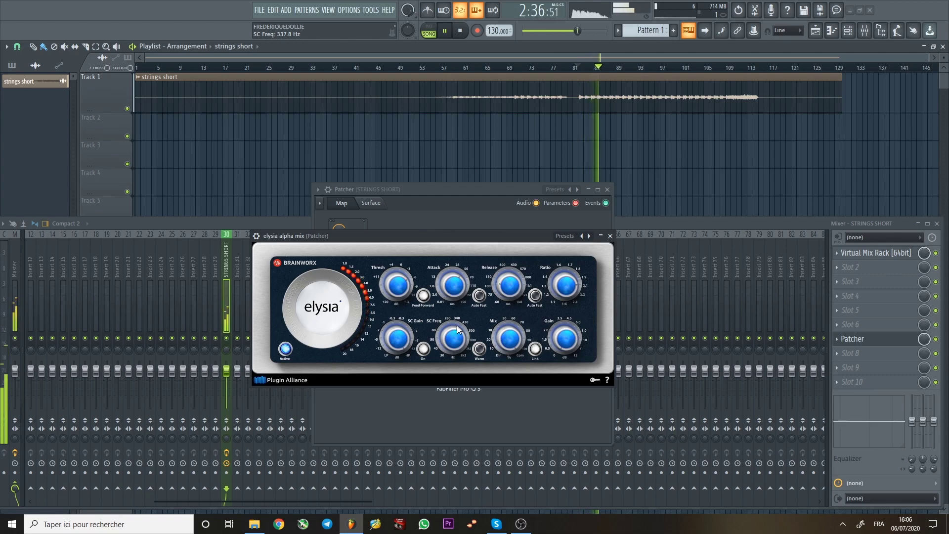
{"action": "key", "text": "space"}
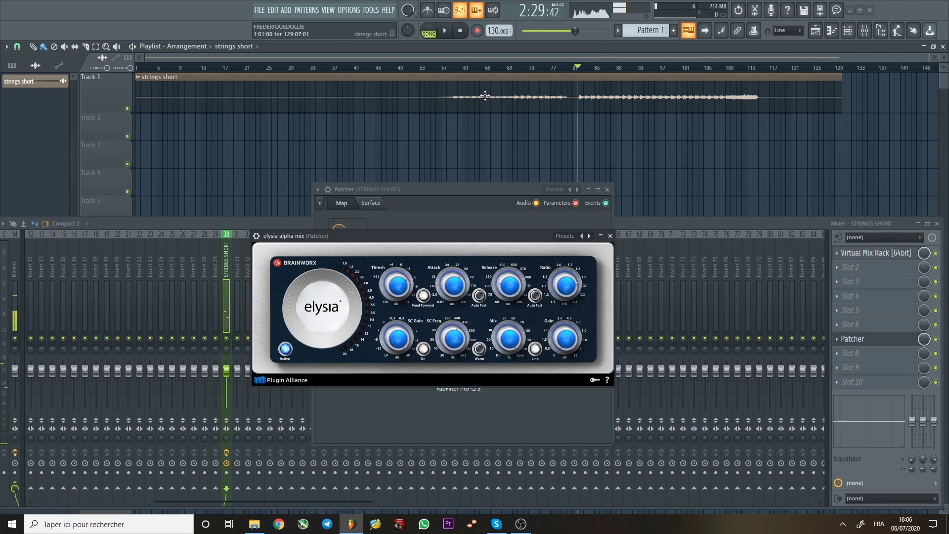
{"action": "key", "text": "space"}
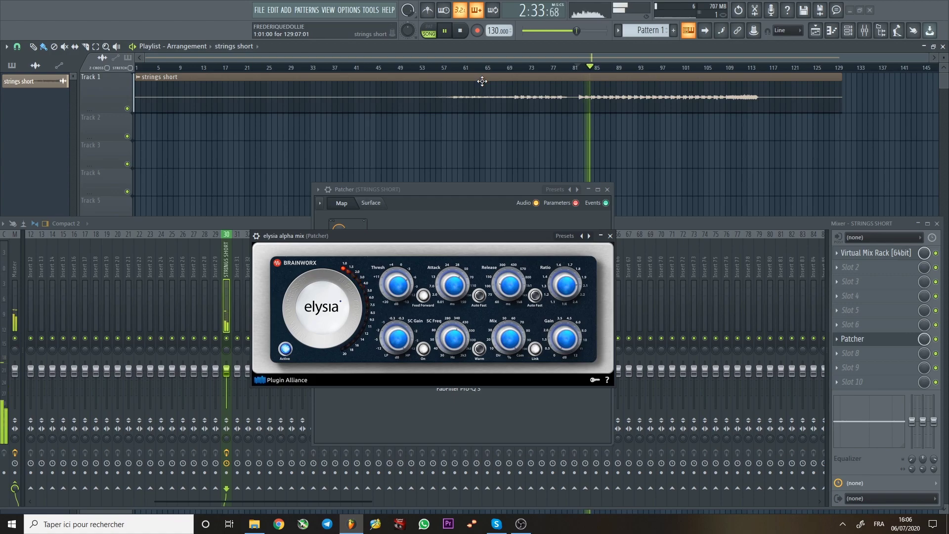
{"action": "left_click", "coordinate": [463, 33]}
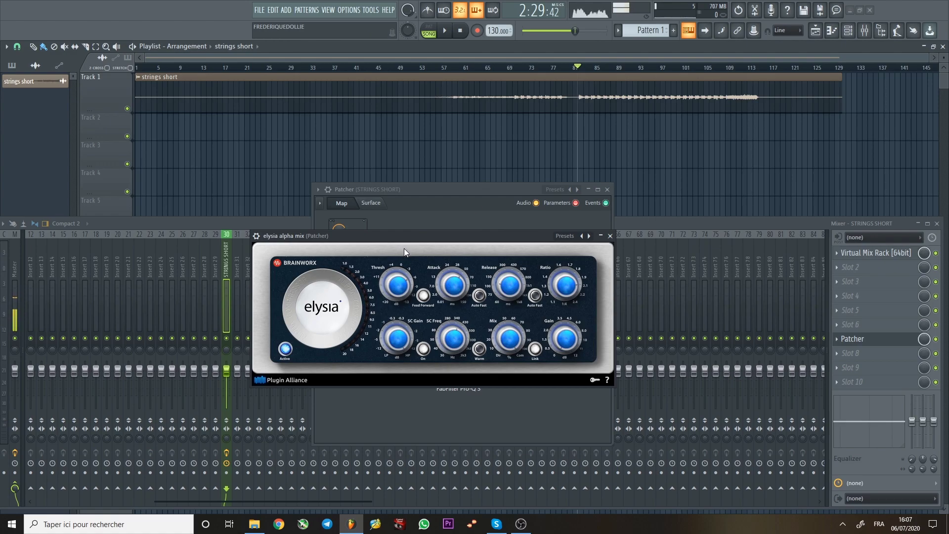
- Close the compressor and play the strings, comparing the parallel chain alone with the mix including the direct signal
{"action": "left_click", "coordinate": [611, 236]}
{"action": "left_click", "coordinate": [445, 32]}
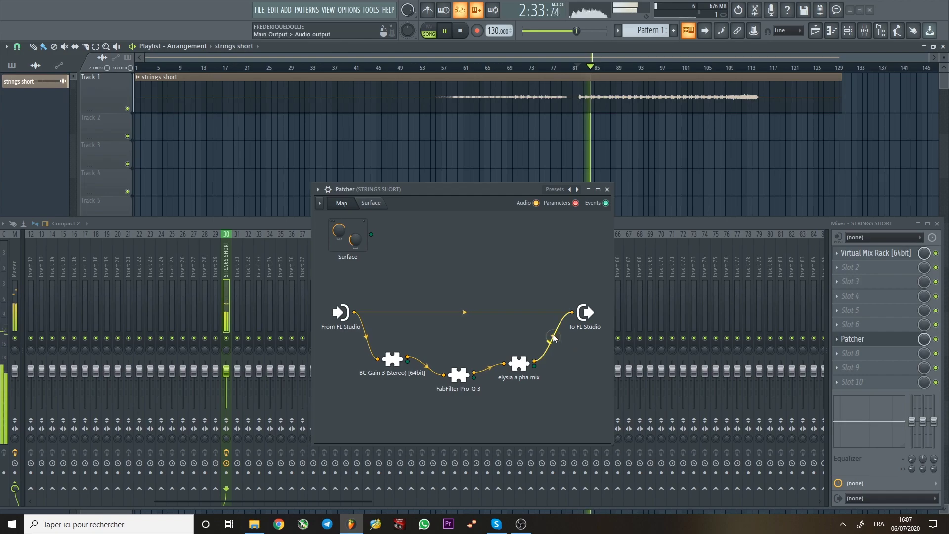
{"action": "left_click", "coordinate": [464, 317]}
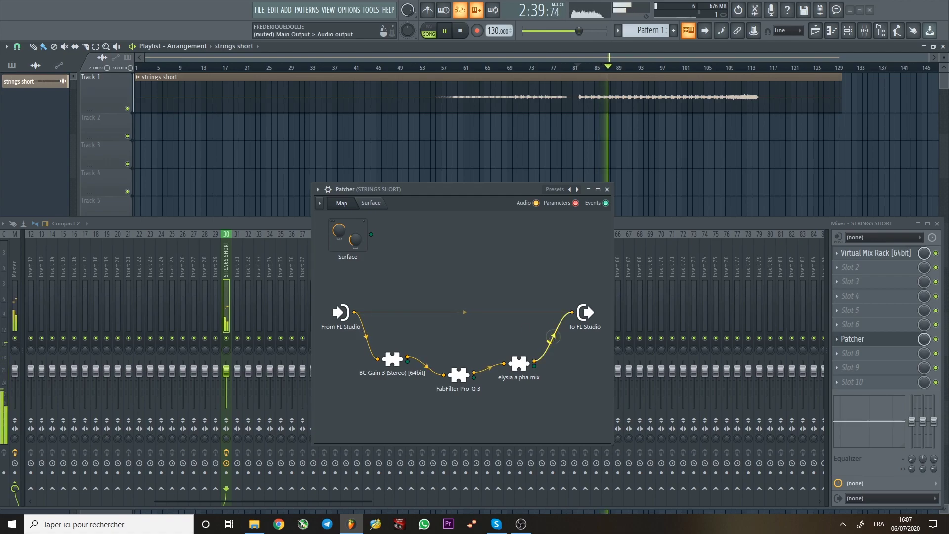
{"action": "left_click", "coordinate": [461, 311]}
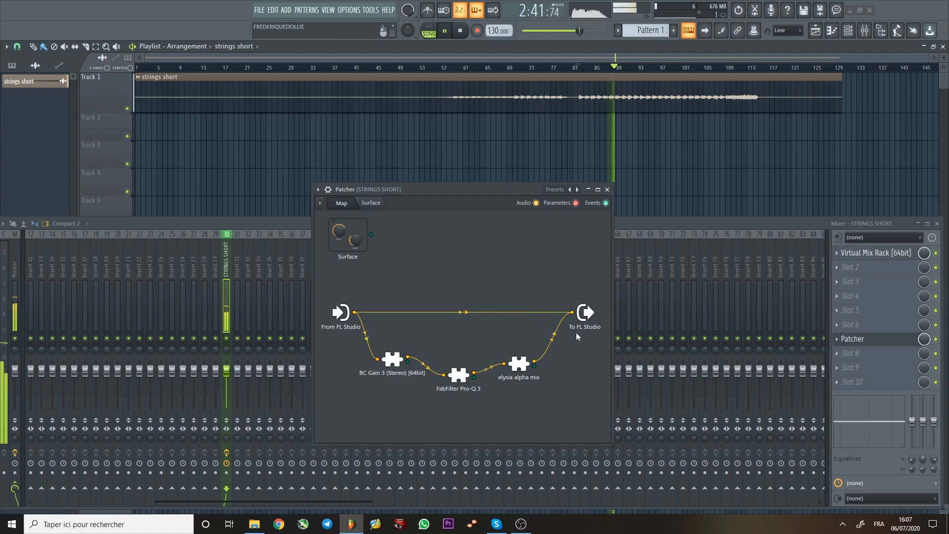
- Reposition the mixer and Patcher windows, compare the strings with Patcher bypassed and enabled, and stop playback
{"action": "left_click_drag", "start_coordinate": [635, 228], "coordinate": [576, 221]}
{"action": "left_click_drag", "start_coordinate": [511, 191], "coordinate": [509, 124]}
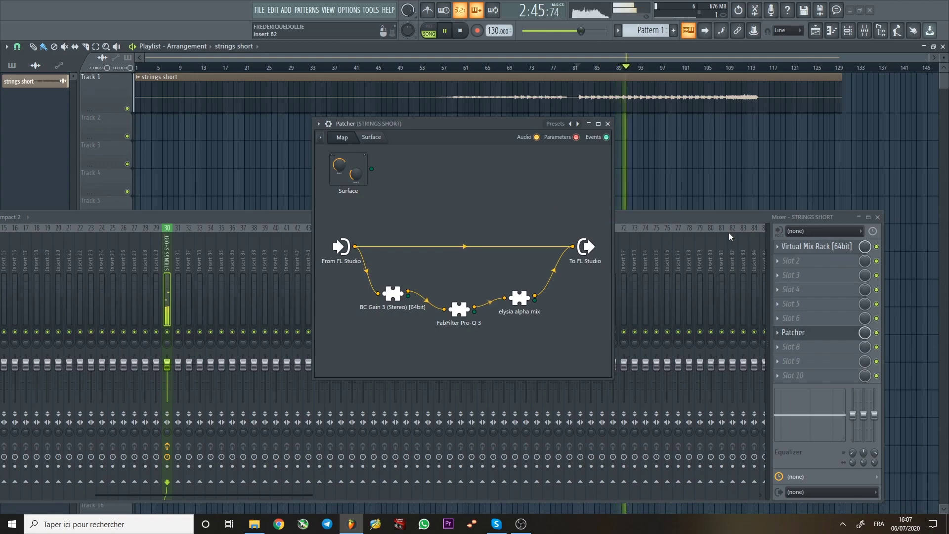
{"action": "left_click", "coordinate": [877, 333]}
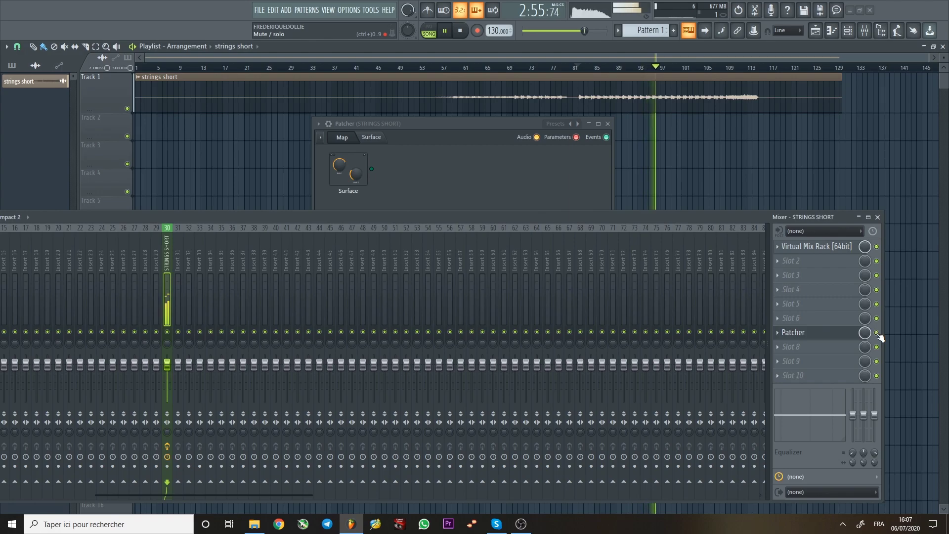
{"action": "left_click", "coordinate": [540, 180]}
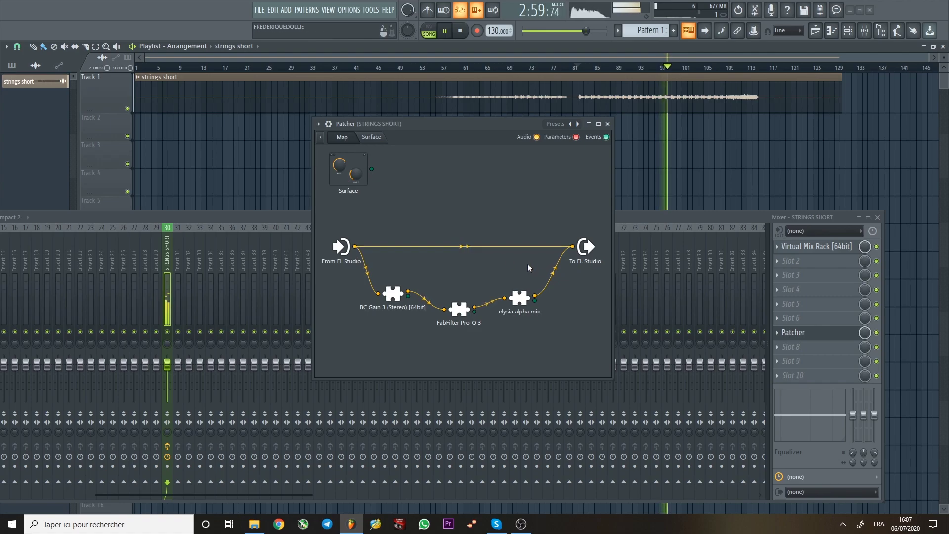
{"action": "left_click", "coordinate": [876, 332]}
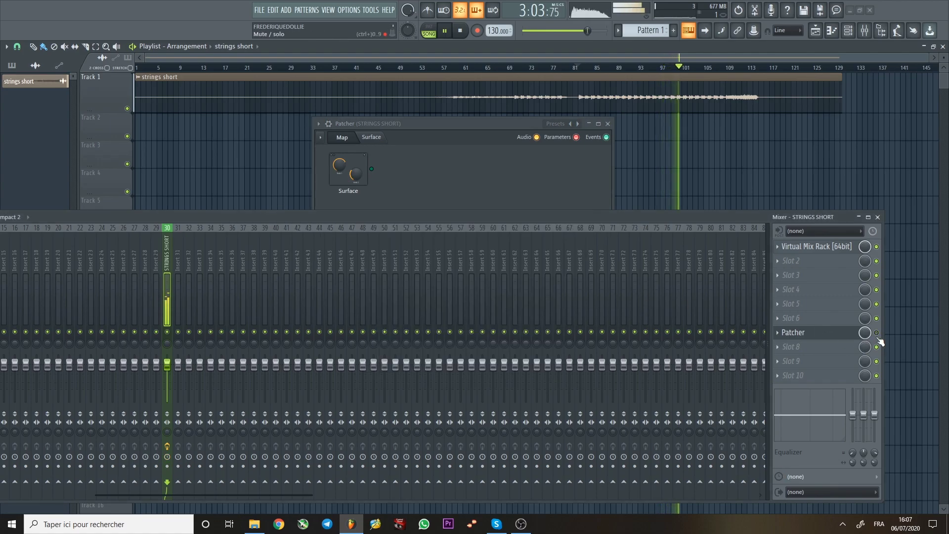
{"action": "left_click", "coordinate": [877, 333]}
{"action": "left_click", "coordinate": [564, 203]}
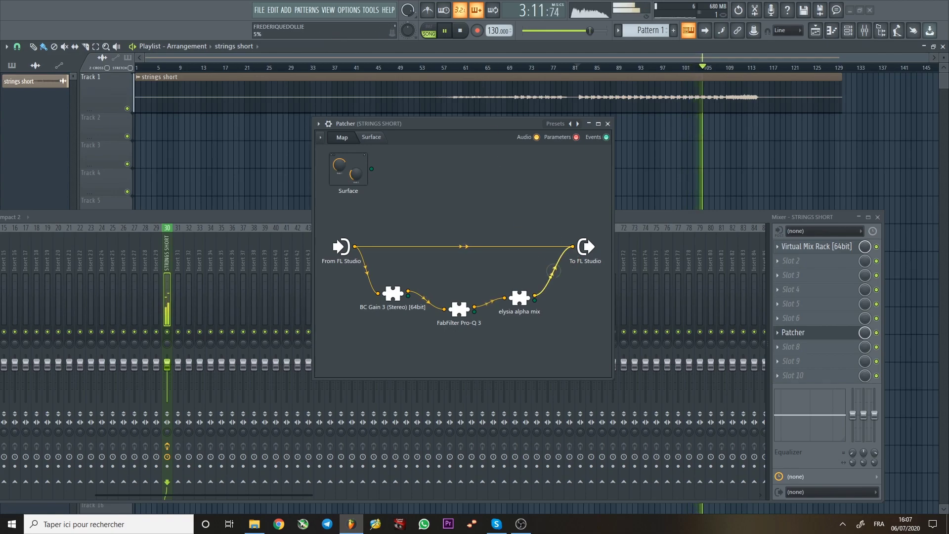
{"action": "left_click", "coordinate": [465, 37]}
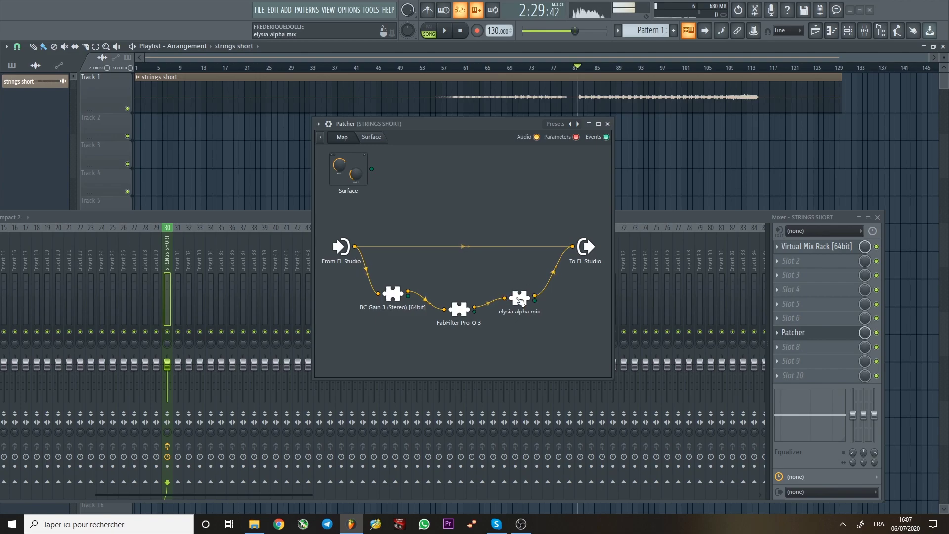
- Rearrange the elysia alpha mix and BC Gain 3 nodes in the Patcher map, reviewing the compressor's settings in between
{"action": "left_click_drag", "start_coordinate": [519, 301], "coordinate": [504, 313]}
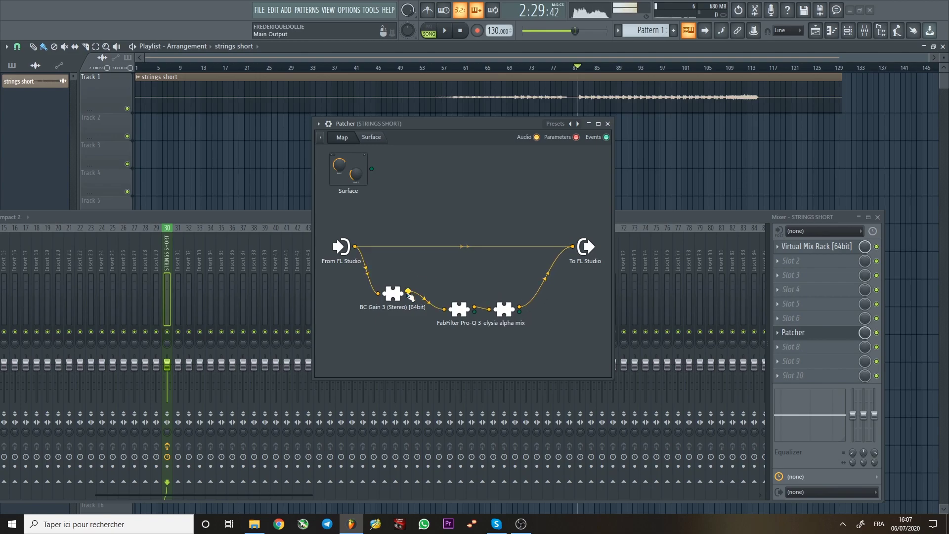
{"action": "double_click", "coordinate": [501, 312]}
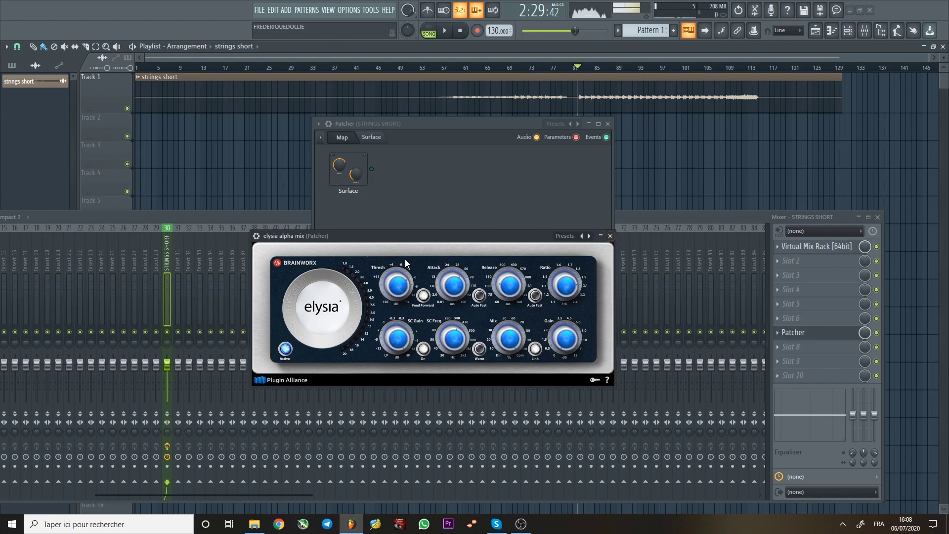
{"action": "left_click", "coordinate": [610, 236]}
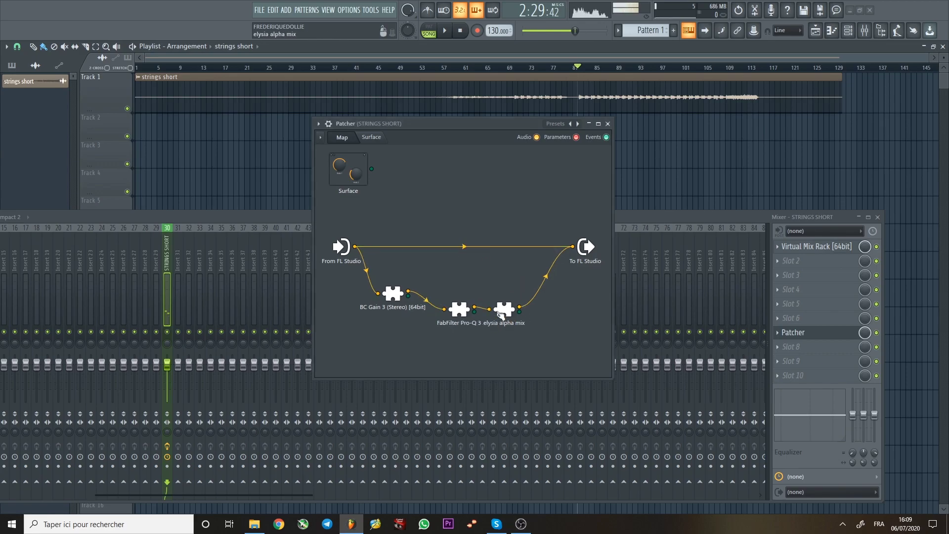
{"action": "left_click_drag", "start_coordinate": [500, 314], "coordinate": [516, 308]}
{"action": "left_click_drag", "start_coordinate": [393, 293], "coordinate": [402, 301]}
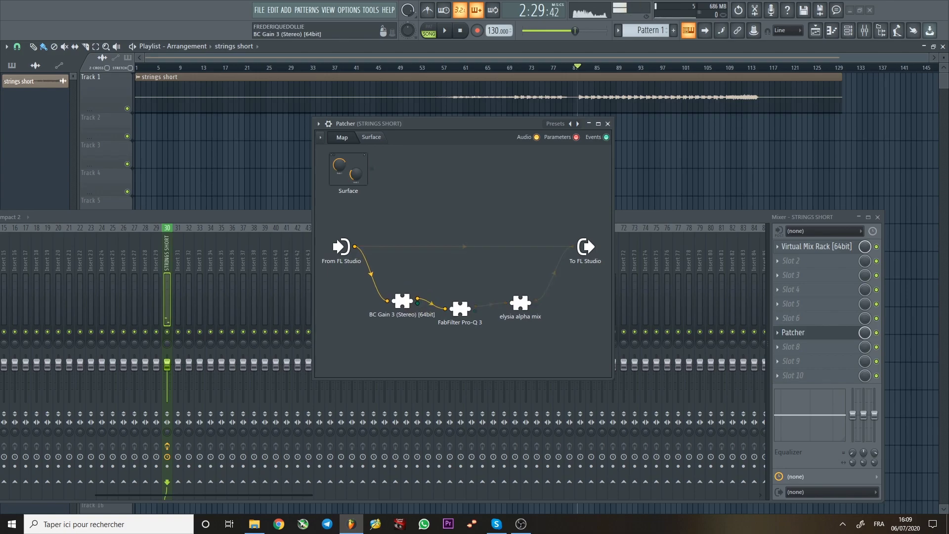
- Reopen the elysia alpha mix compressor, review its sidechain, mix and release controls, and close it
{"action": "double_click", "coordinate": [520, 302]}
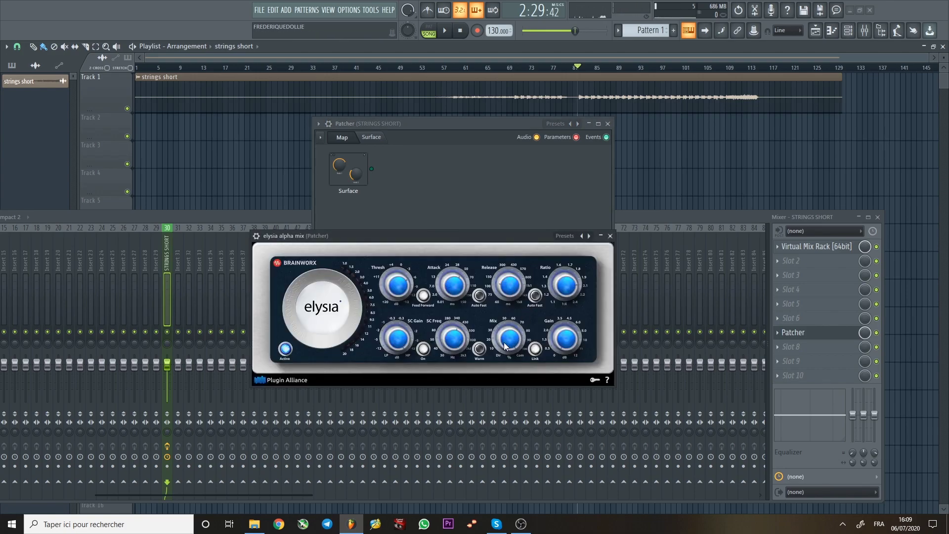
{"action": "left_click_drag", "start_coordinate": [455, 332], "coordinate": [533, 281]}
{"action": "left_click", "coordinate": [610, 236]}
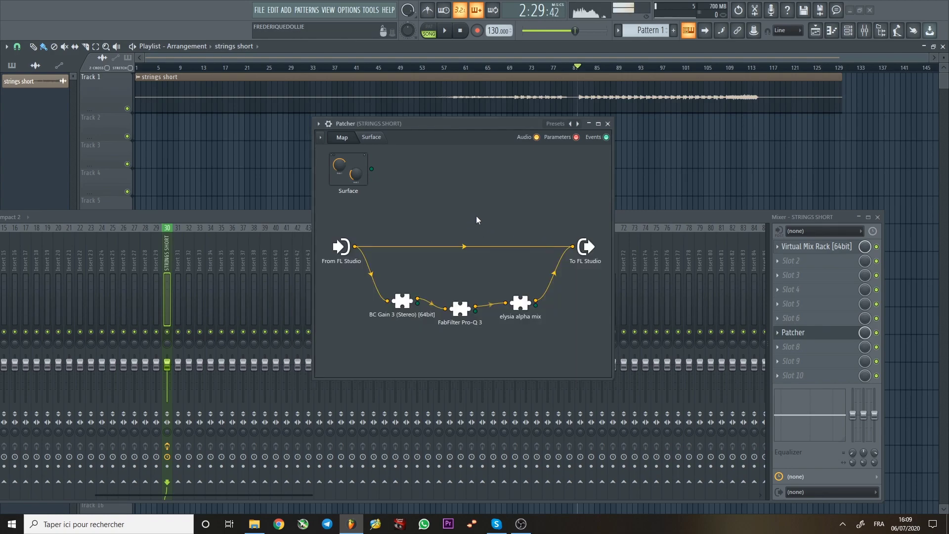